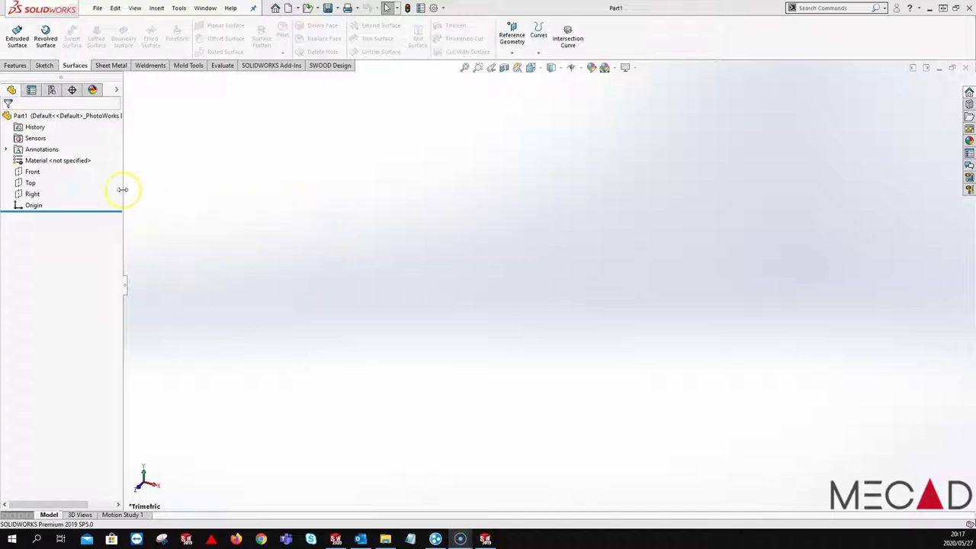
Step: Sketch a circle at the origin on the Top plane and dimension it to Ø100
{"action": "left_click", "coordinate": [29, 185]}
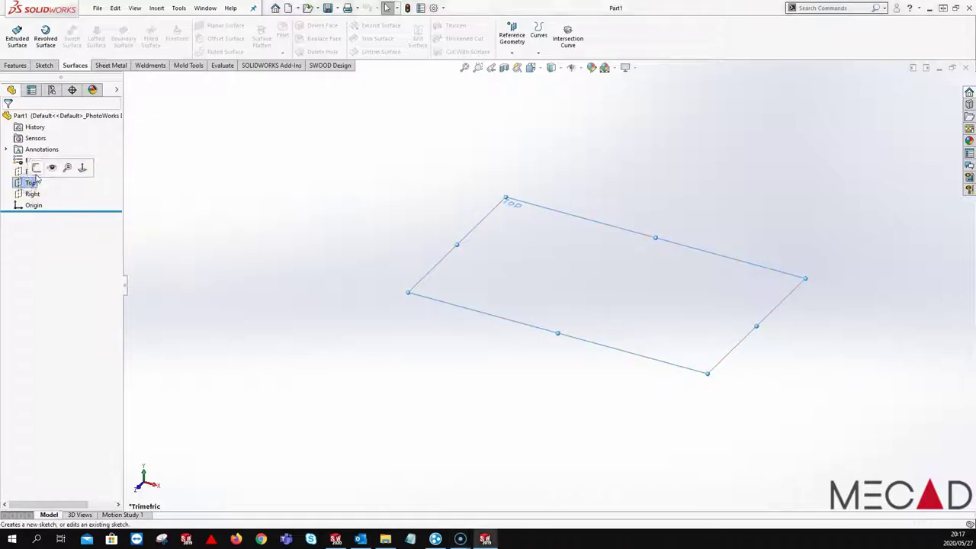
{"action": "left_click", "coordinate": [39, 172]}
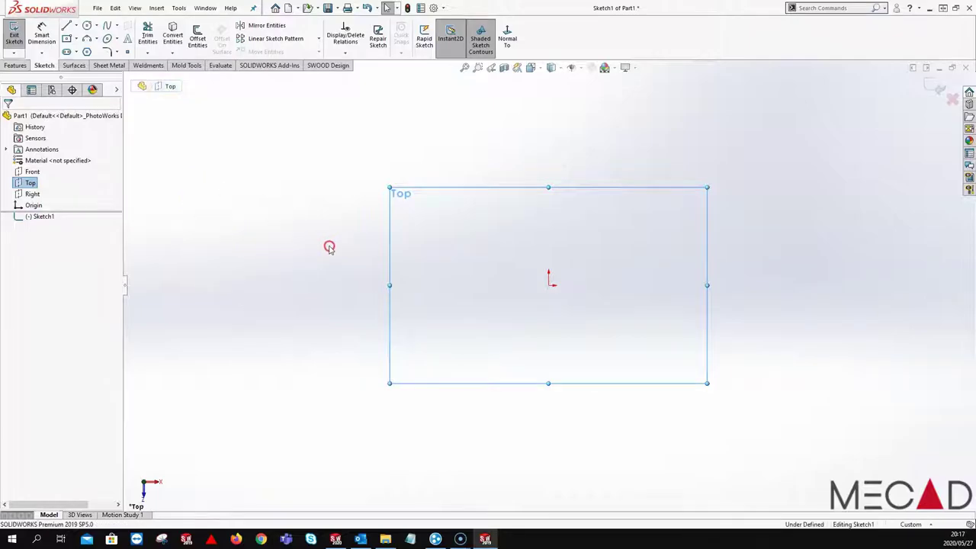
{"action": "right_click_drag", "start_coordinate": [327, 246], "coordinate": [353, 244]}
{"action": "mouse_move", "coordinate": [550, 285]}
{"action": "left_mouse_down"}
{"action": "mouse_move", "coordinate": [574, 220]}
{"action": "mouse_move", "coordinate": [600, 190]}
{"action": "left_mouse_up"}
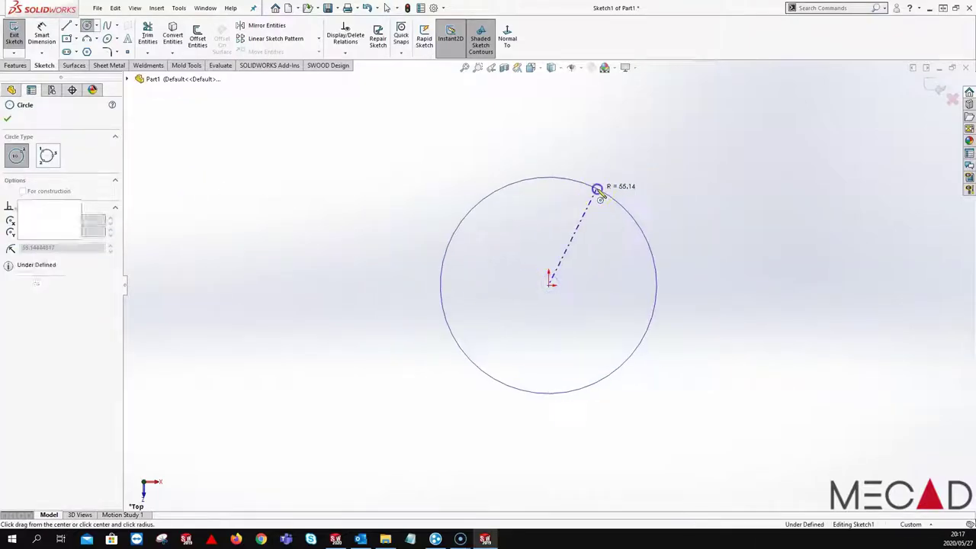
{"action": "right_click", "coordinate": [676, 214]}
{"action": "left_click", "coordinate": [664, 257]}
{"action": "right_click_drag", "start_coordinate": [658, 150], "coordinate": [649, 187]}
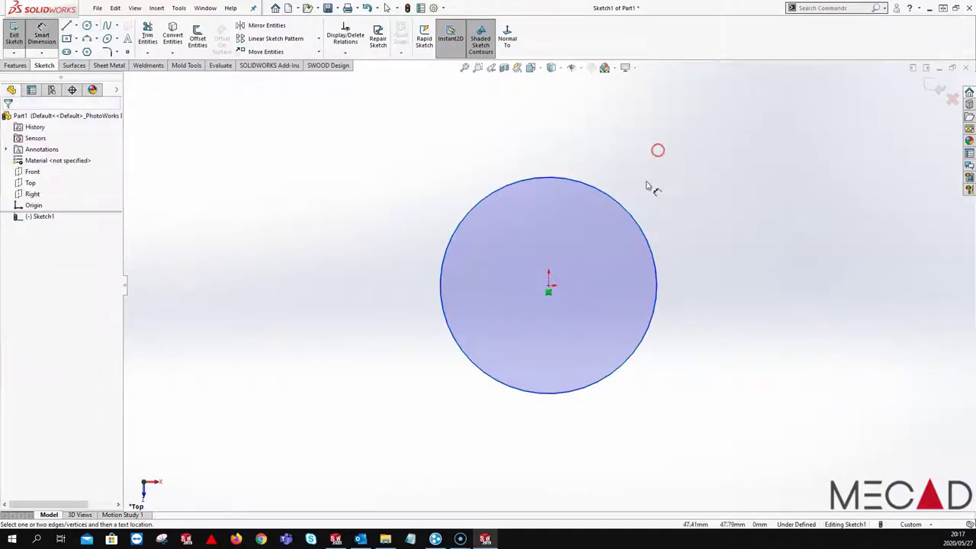
{"action": "left_click", "coordinate": [633, 218]}
{"action": "left_click", "coordinate": [684, 174]}
{"action": "type", "text": "100"}
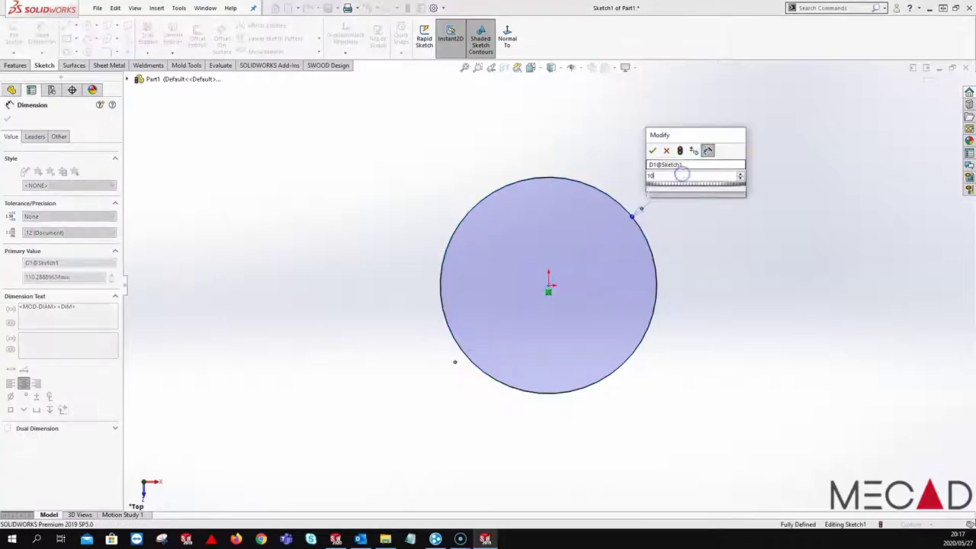
{"action": "key", "text": "Return"}
Step: Extrude the circle about 188 mm into a solid cylinder and view it isometrically
{"action": "left_click", "coordinate": [13, 65]}
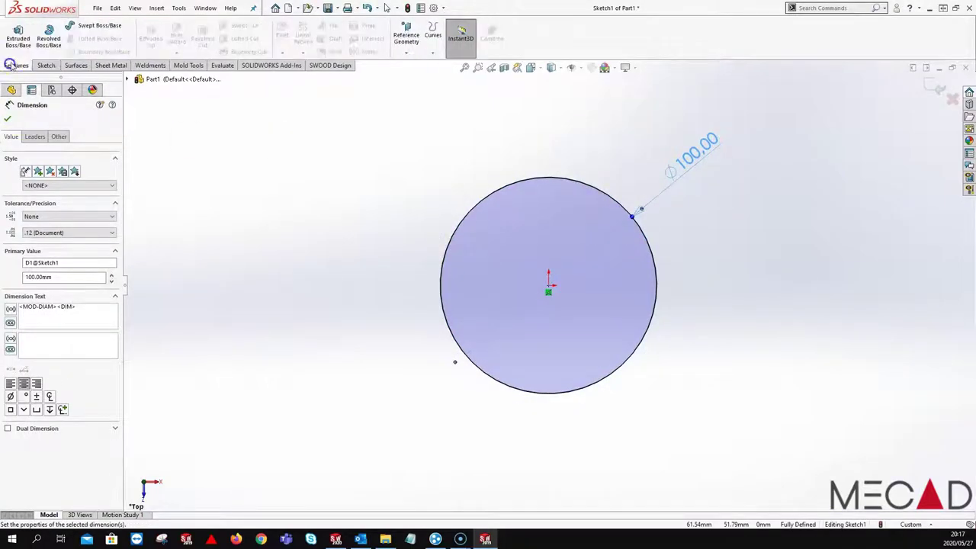
{"action": "left_click", "coordinate": [17, 39]}
{"action": "middle_click_drag", "start_coordinate": [545, 333], "coordinate": [515, 283]}
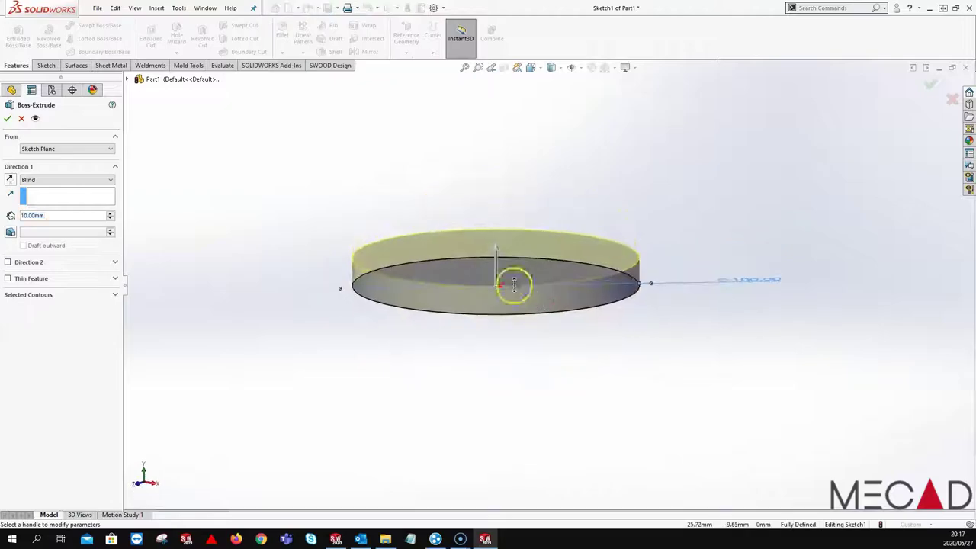
{"action": "left_click_drag", "start_coordinate": [495, 216], "coordinate": [522, 145]}
{"action": "left_click", "coordinate": [924, 97]}
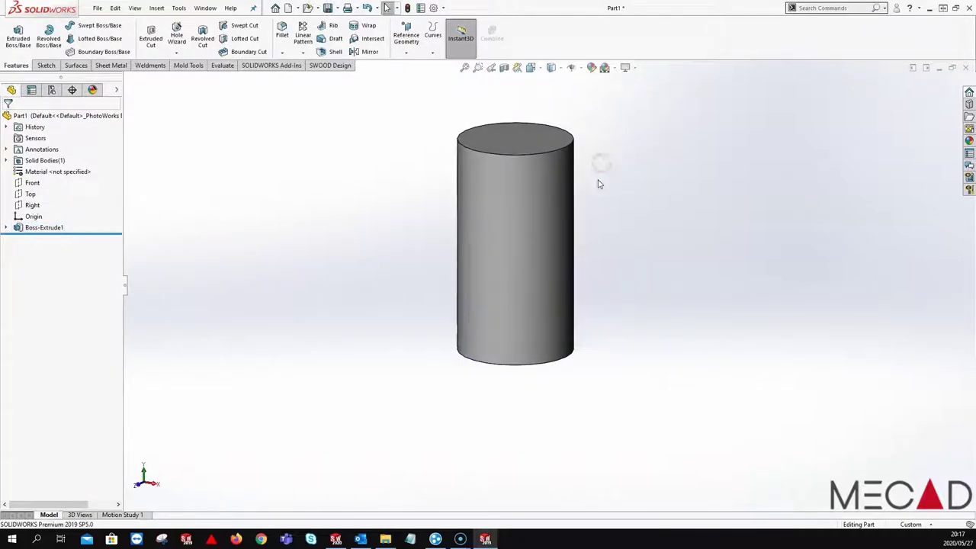
{"action": "key", "text": "ctrl+7"}
Step: Start a new sketch on the Front plane
{"action": "left_click", "coordinate": [252, 179]}
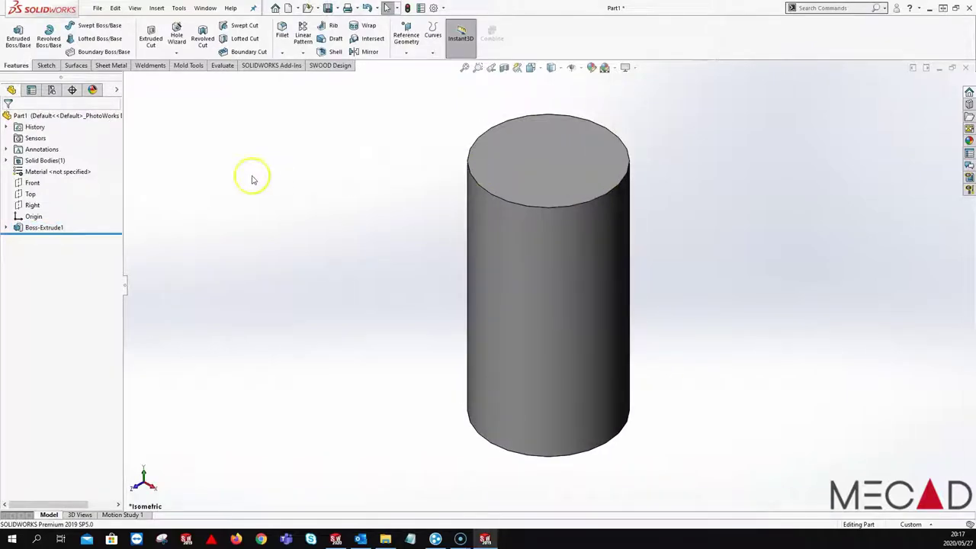
{"action": "left_click", "coordinate": [32, 183]}
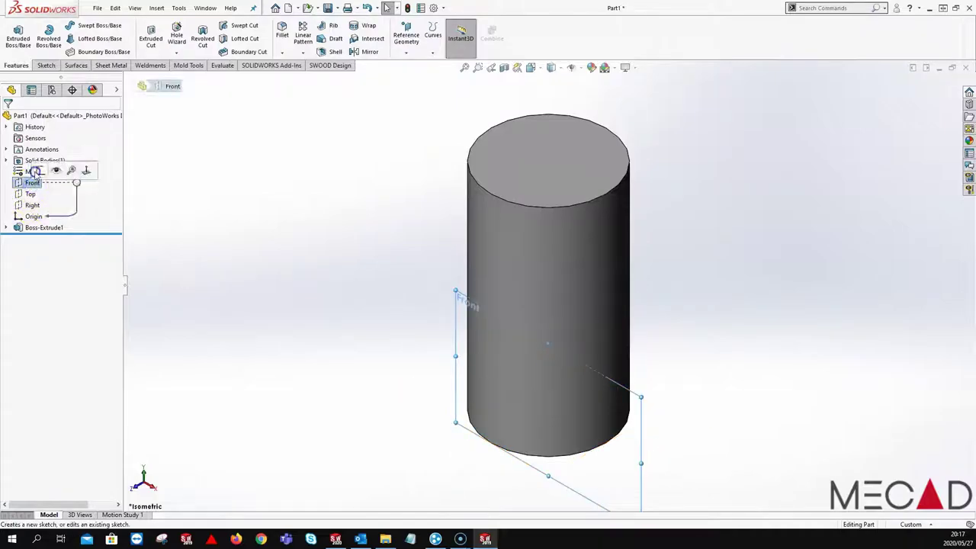
{"action": "left_click", "coordinate": [36, 172]}
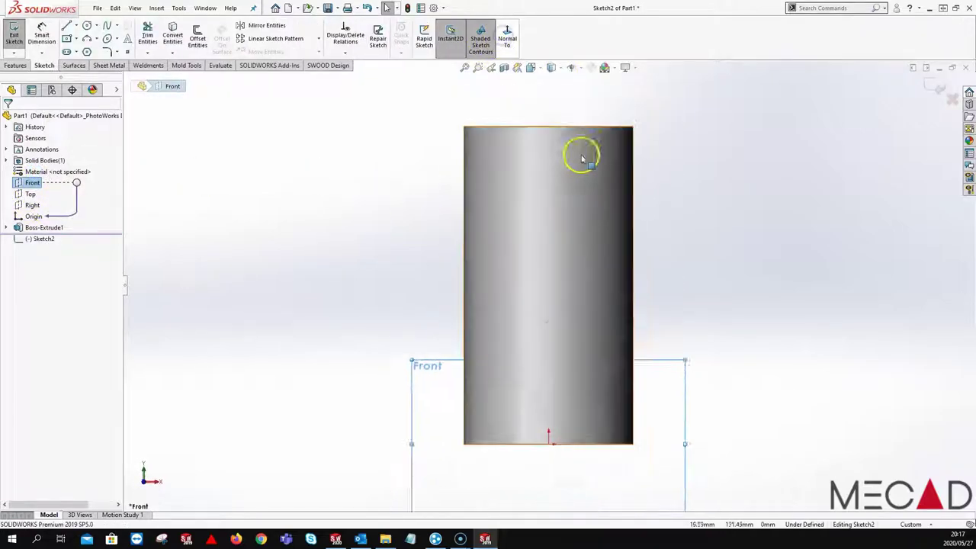
{"action": "left_click", "coordinate": [379, 128]}
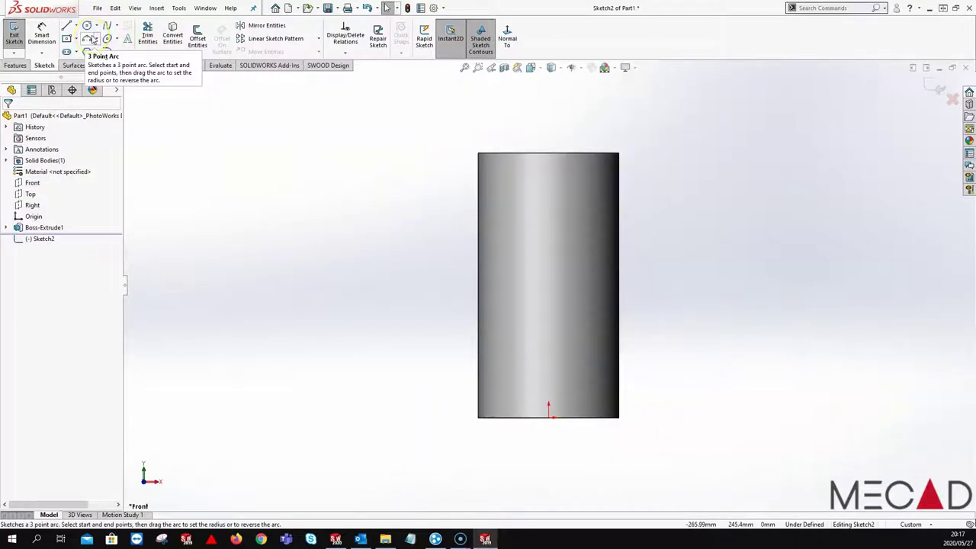
Step: Draw a six-point S-shaped spline across the cylinder, upper left to lower right, and view it Normal To
{"action": "left_click", "coordinate": [106, 25]}
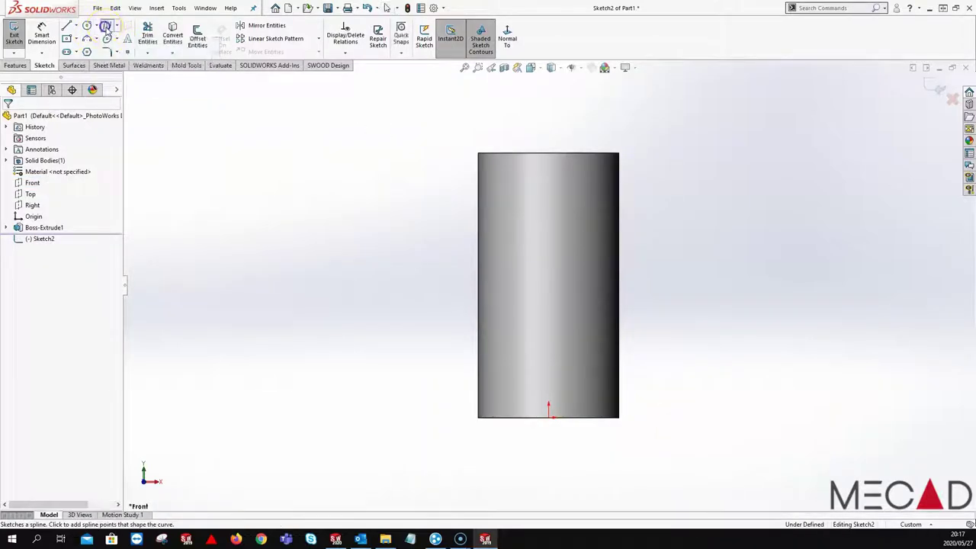
{"action": "left_click", "coordinate": [444, 194]}
{"action": "left_click", "coordinate": [490, 168]}
{"action": "left_click", "coordinate": [511, 259]}
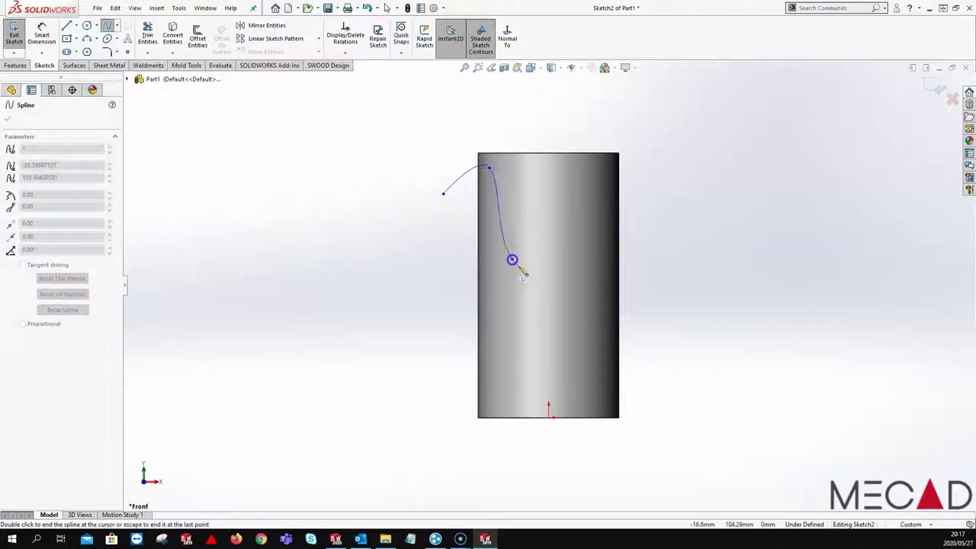
{"action": "left_click", "coordinate": [590, 277]}
{"action": "left_click", "coordinate": [595, 332]}
{"action": "left_click", "coordinate": [676, 355]}
{"action": "right_click", "coordinate": [688, 361]}
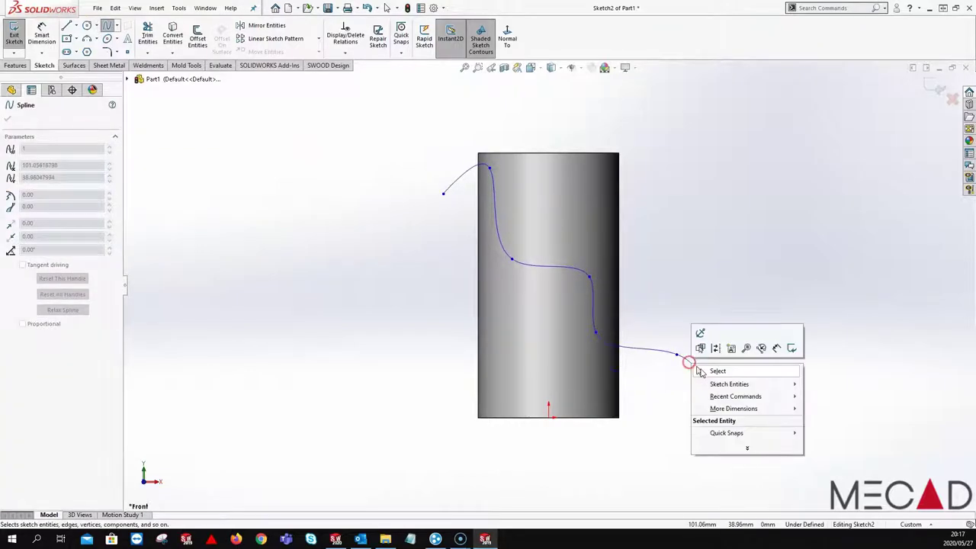
{"action": "left_click", "coordinate": [717, 371]}
{"action": "middle_click_drag", "start_coordinate": [701, 366], "coordinate": [655, 264]}
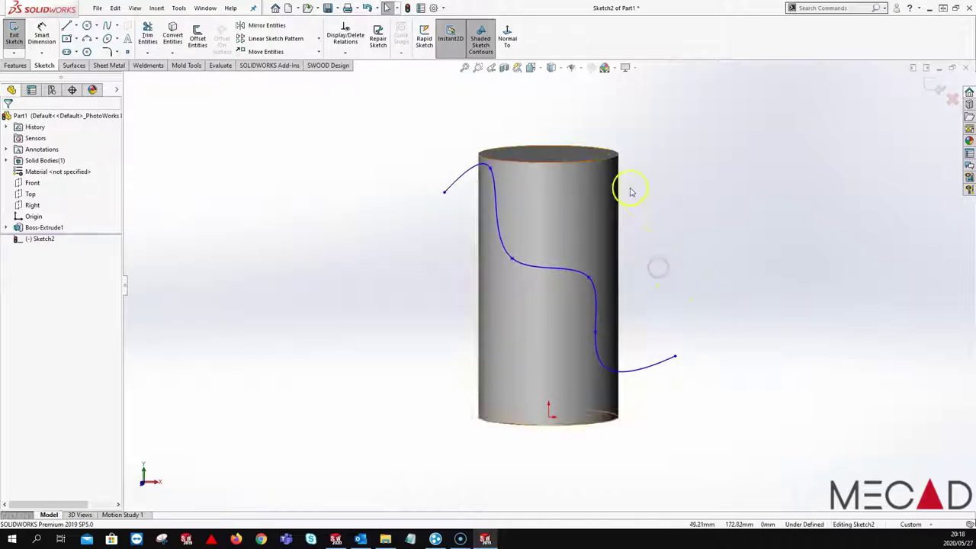
{"action": "left_click", "coordinate": [506, 36]}
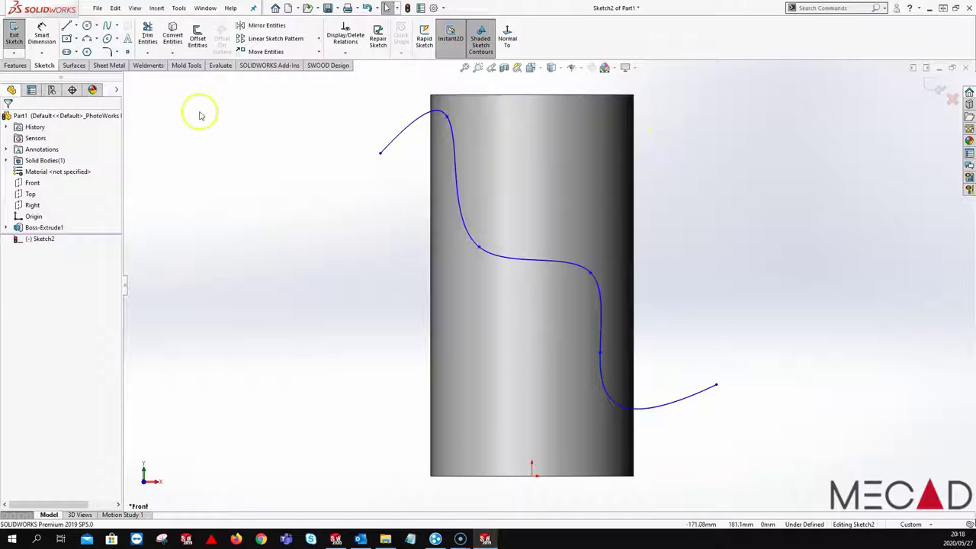
{"action": "left_click", "coordinate": [75, 66]}
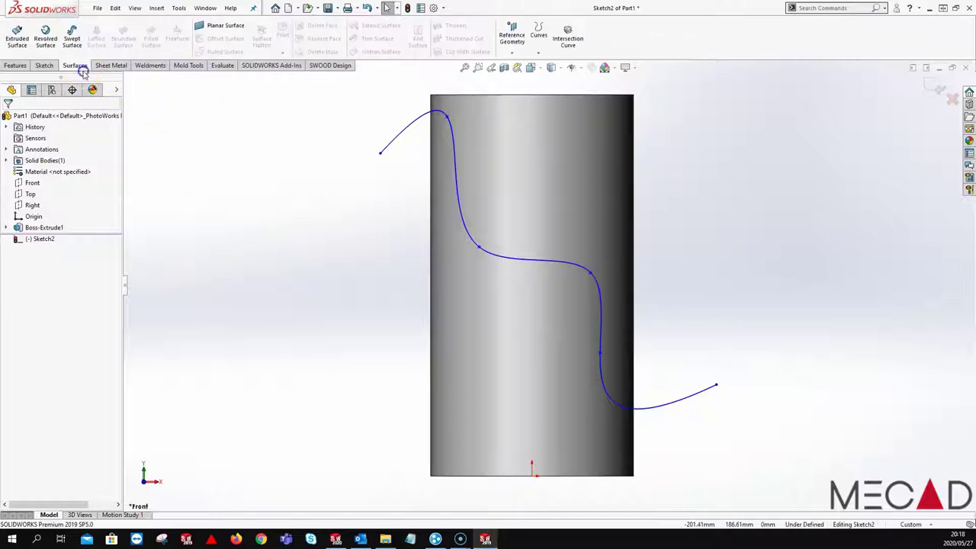
Step: Surface-extrude the S-spline Mid Plane, 188 mm deep, through the cylinder
{"action": "left_click", "coordinate": [24, 47]}
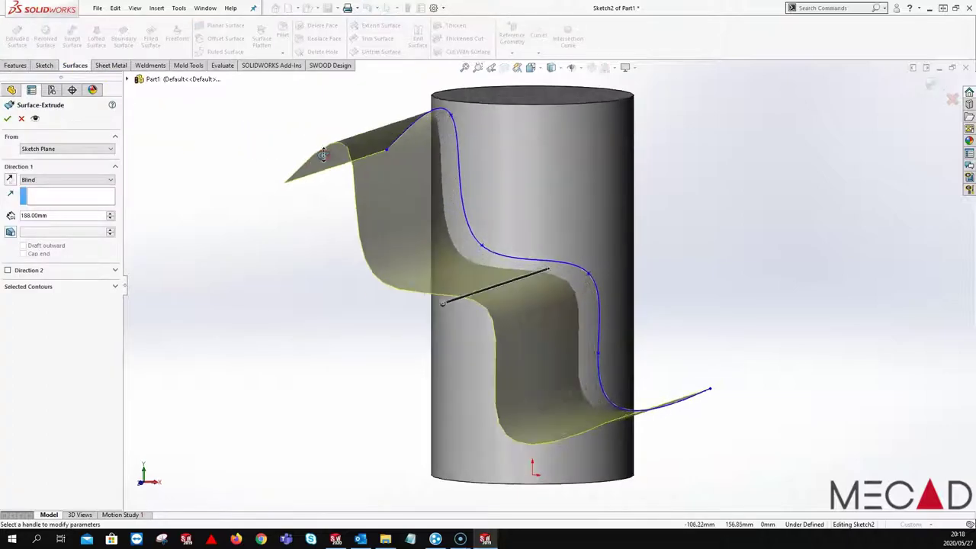
{"action": "right_click", "coordinate": [206, 181]}
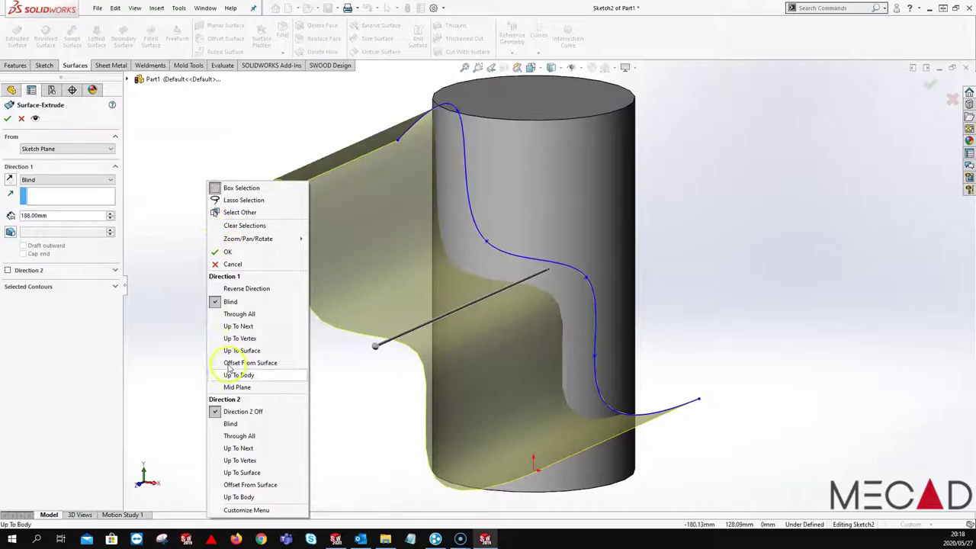
{"action": "left_click", "coordinate": [228, 386]}
{"action": "middle_click_drag", "start_coordinate": [379, 285], "coordinate": [663, 205]}
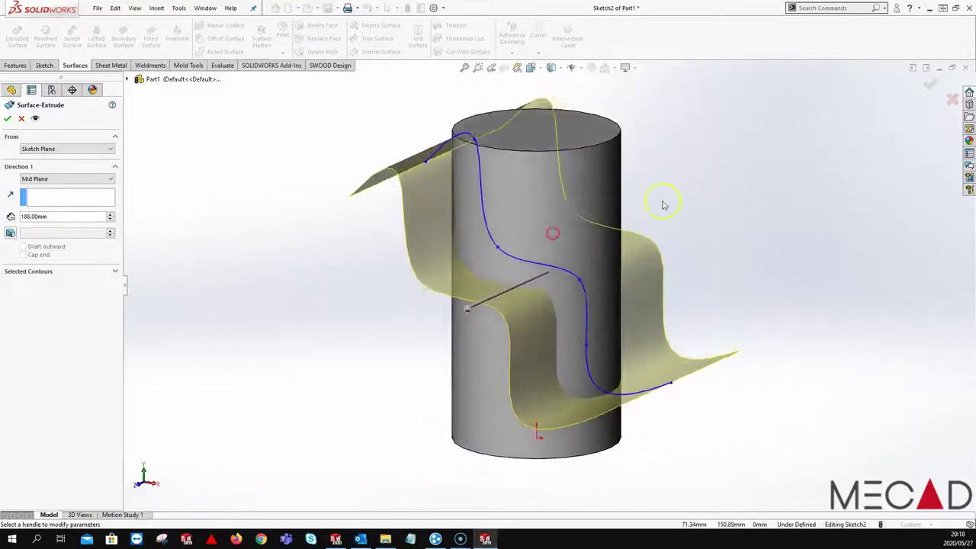
{"action": "left_click", "coordinate": [930, 84]}
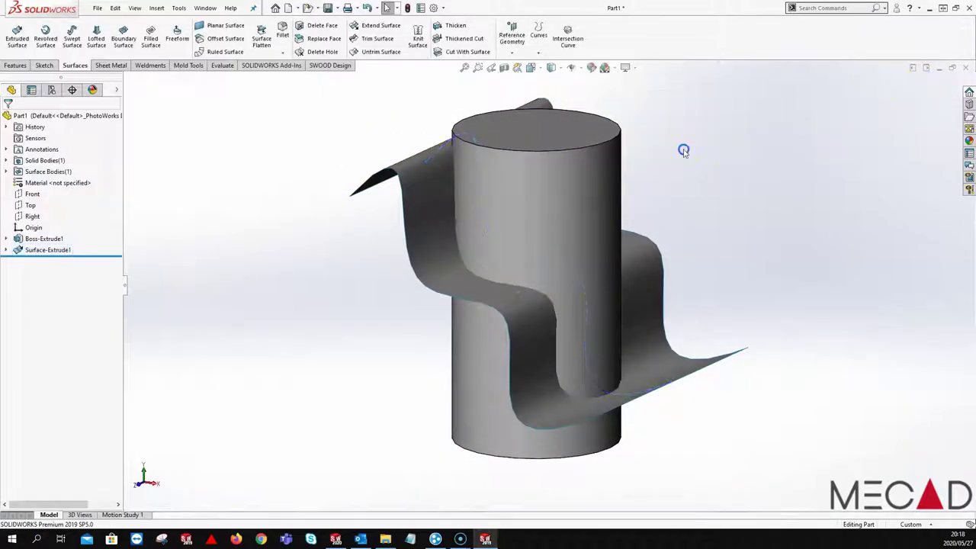
{"action": "middle_click_drag", "start_coordinate": [682, 150], "coordinate": [663, 161]}
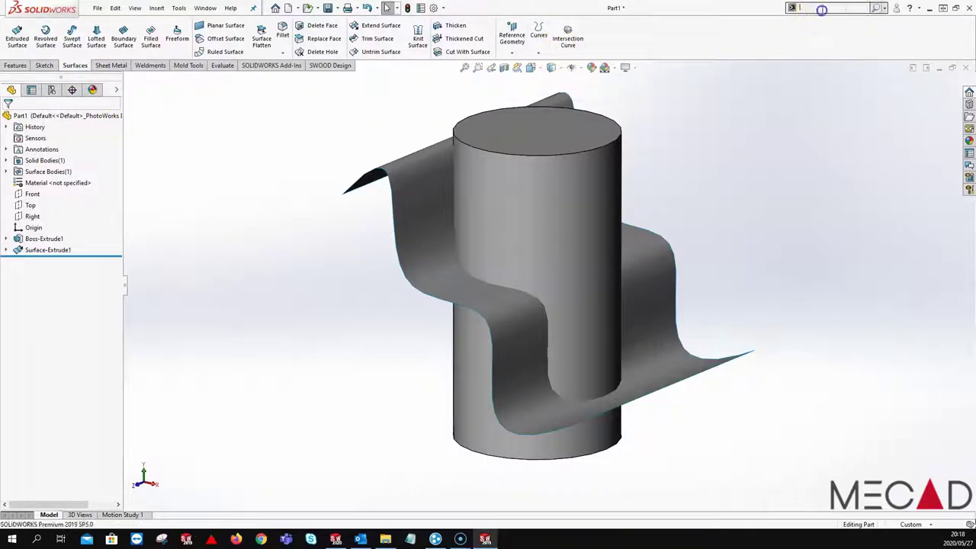
{"action": "type", "text": "nters"}
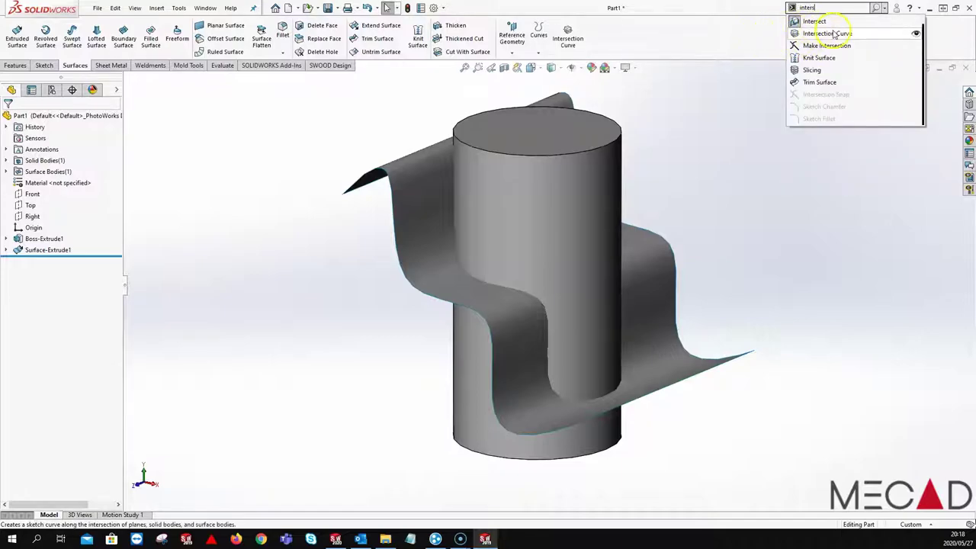
{"action": "left_click", "coordinate": [885, 8]}
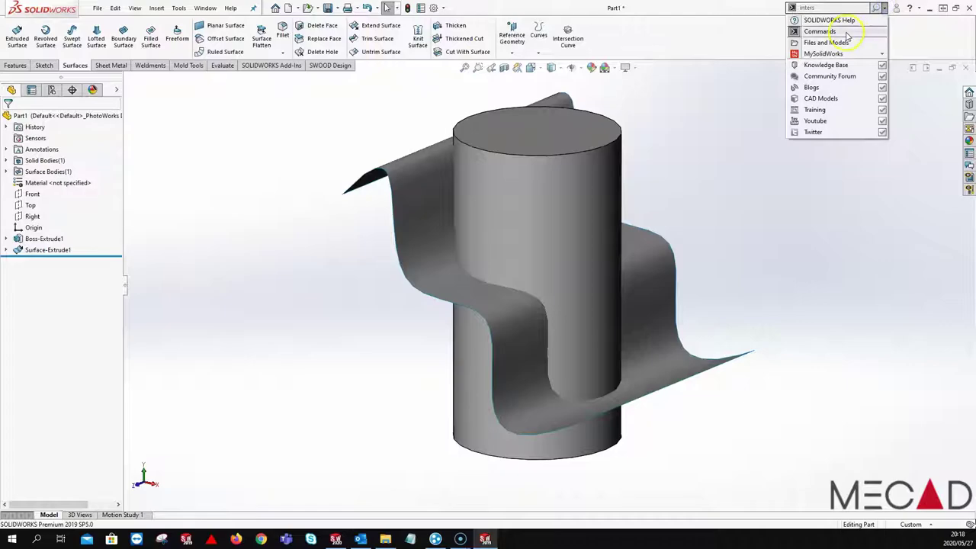
{"action": "left_click", "coordinate": [704, 96]}
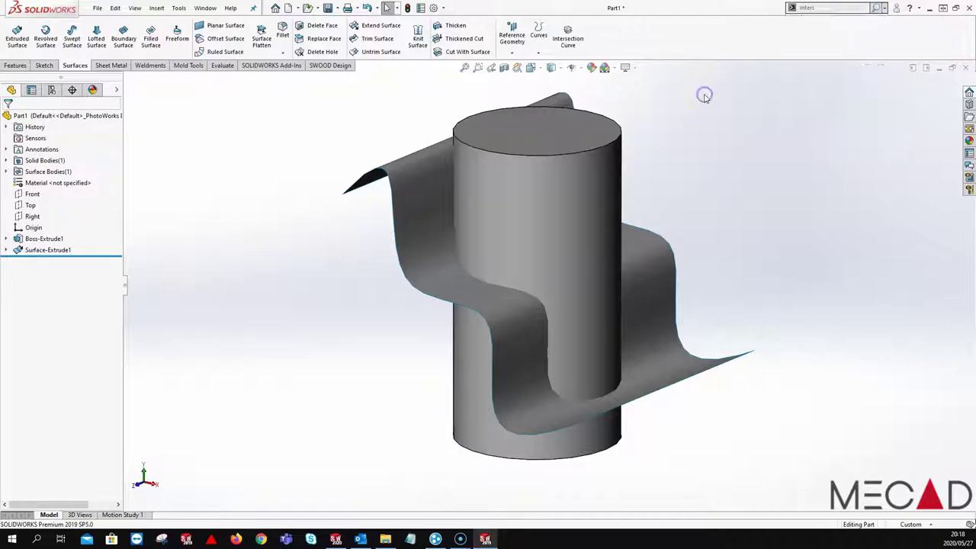
Step: Create an Intersection Curve between the cylinder's side face and the wavy surface, then hide the surface
{"action": "left_click", "coordinate": [579, 43]}
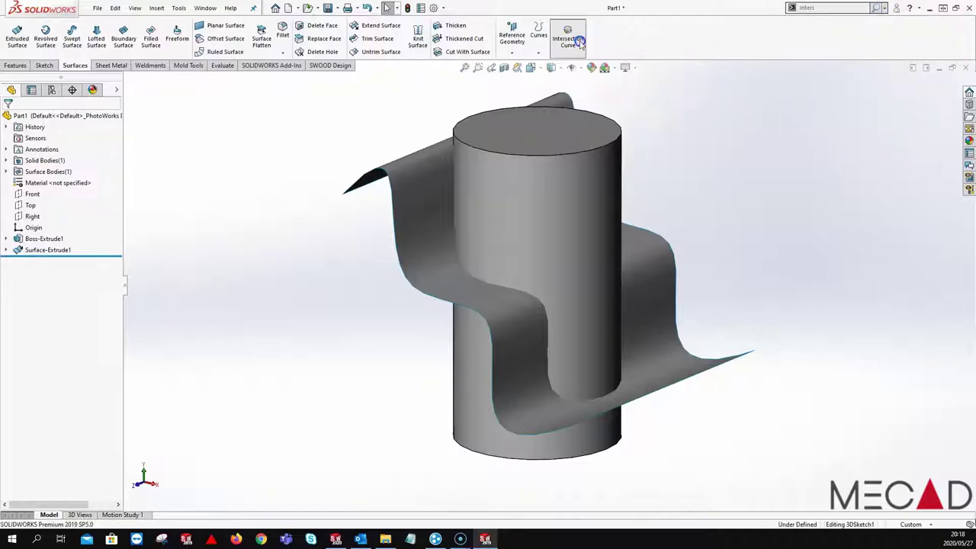
{"action": "left_click", "coordinate": [507, 171]}
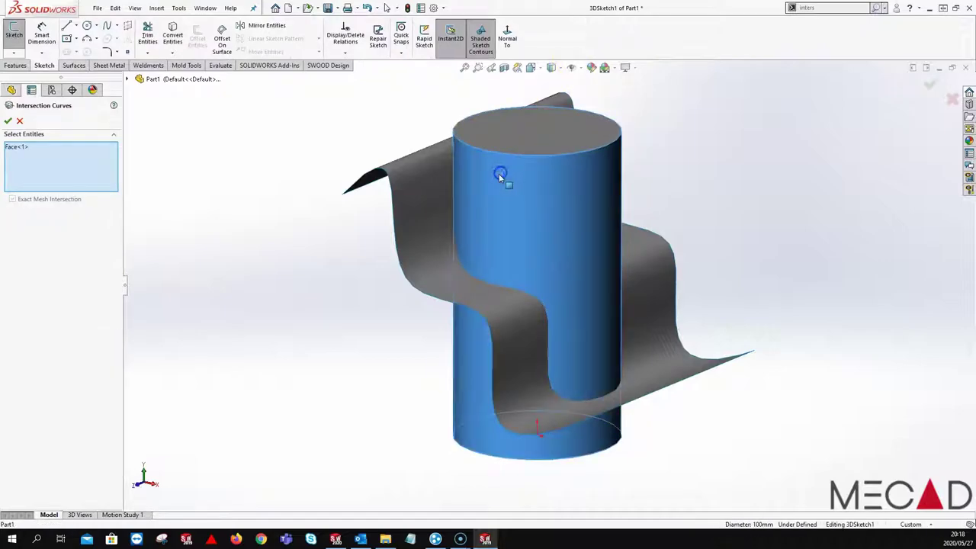
{"action": "left_click", "coordinate": [442, 202]}
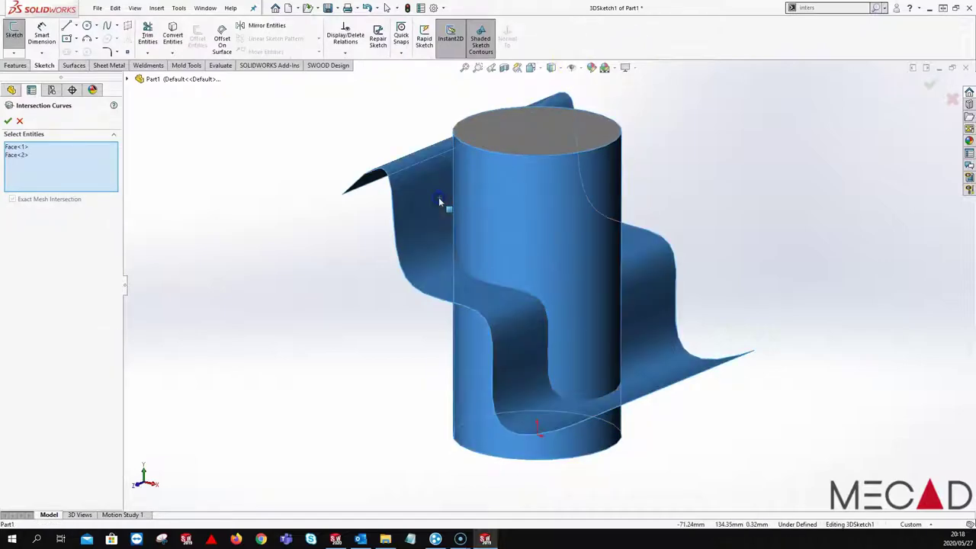
{"action": "left_click", "coordinate": [8, 121]}
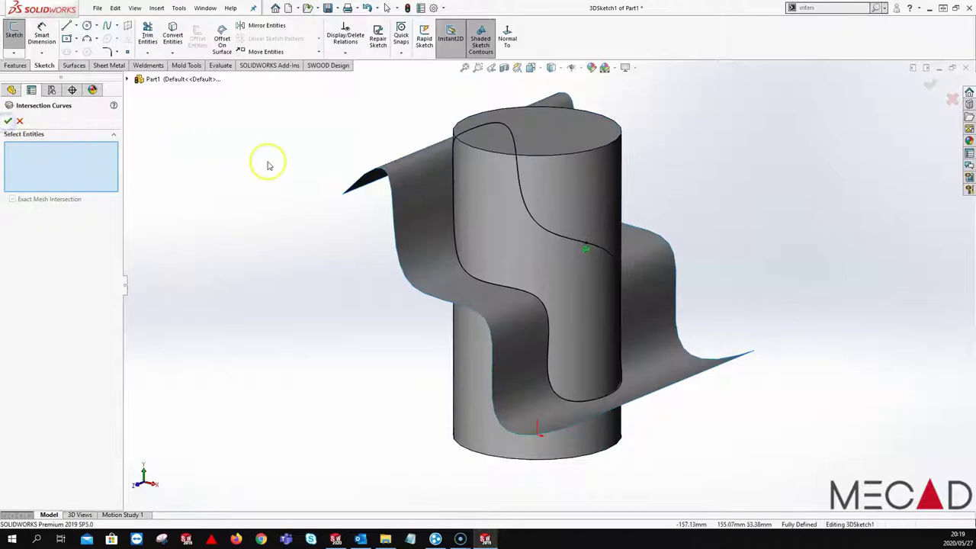
{"action": "left_click", "coordinate": [19, 121]}
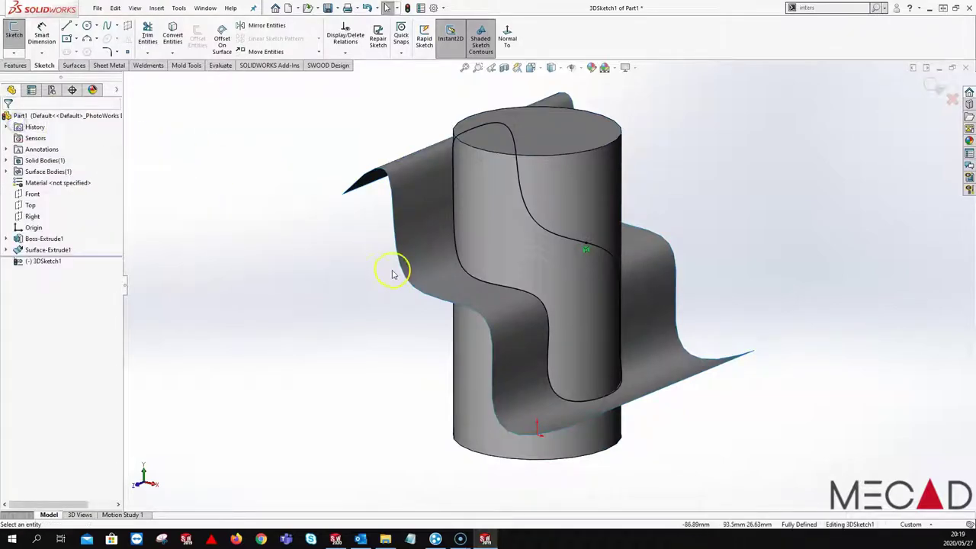
{"action": "key", "text": "Tab"}
{"action": "middle_click_drag", "start_coordinate": [435, 231], "coordinate": [343, 229]}
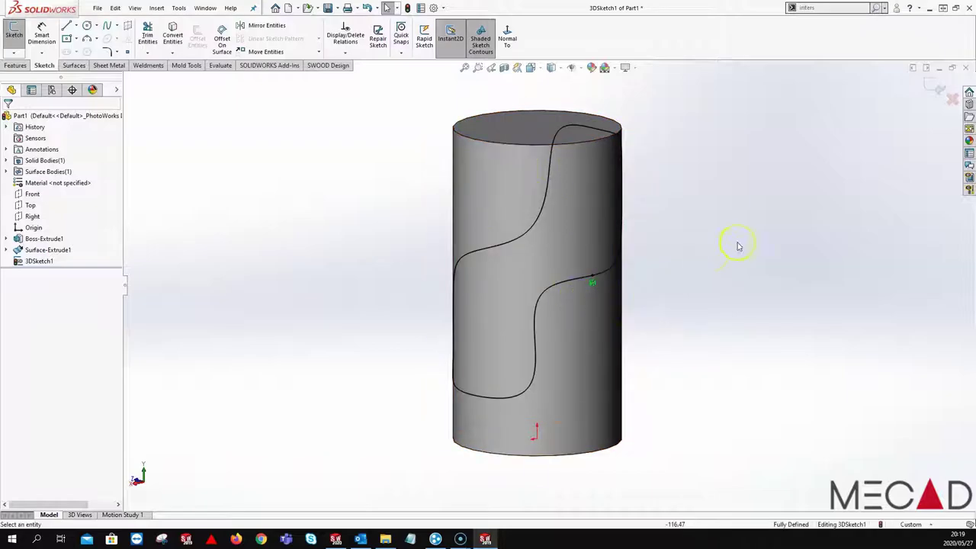
Step: Exit the 3D sketch and Swept Cut a 10 mm circular profile along 3DSketch1
{"action": "left_click", "coordinate": [936, 92]}
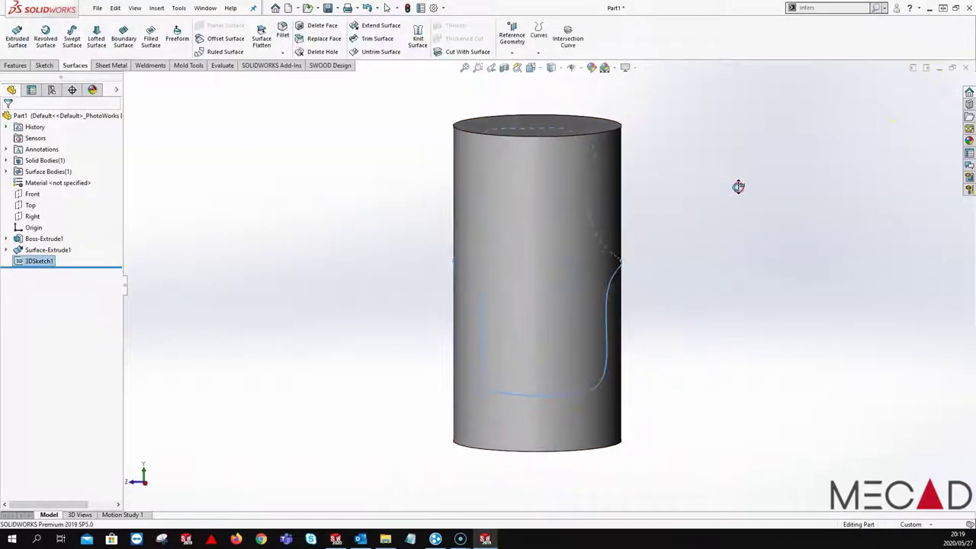
{"action": "middle_click_drag", "start_coordinate": [778, 195], "coordinate": [736, 190]}
{"action": "left_click", "coordinate": [734, 187]}
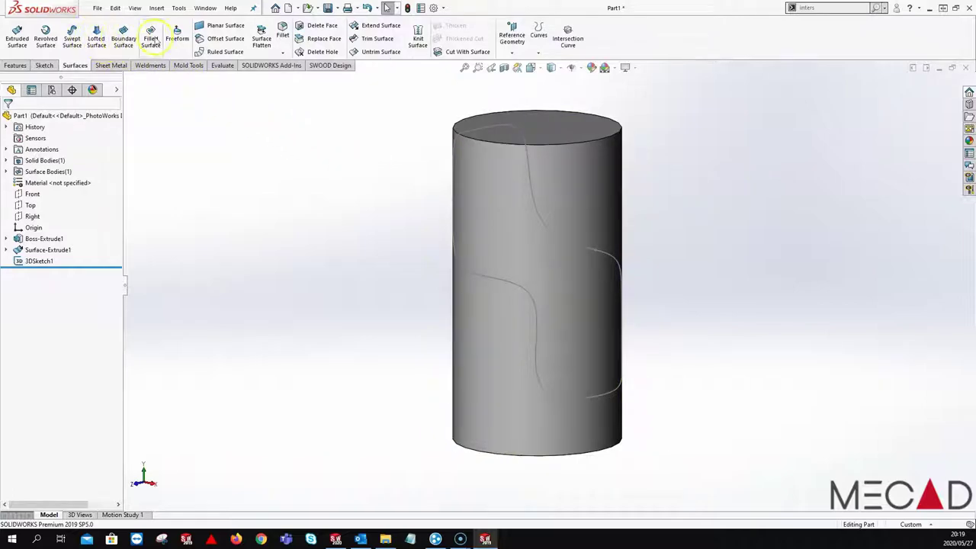
{"action": "left_click", "coordinate": [19, 65]}
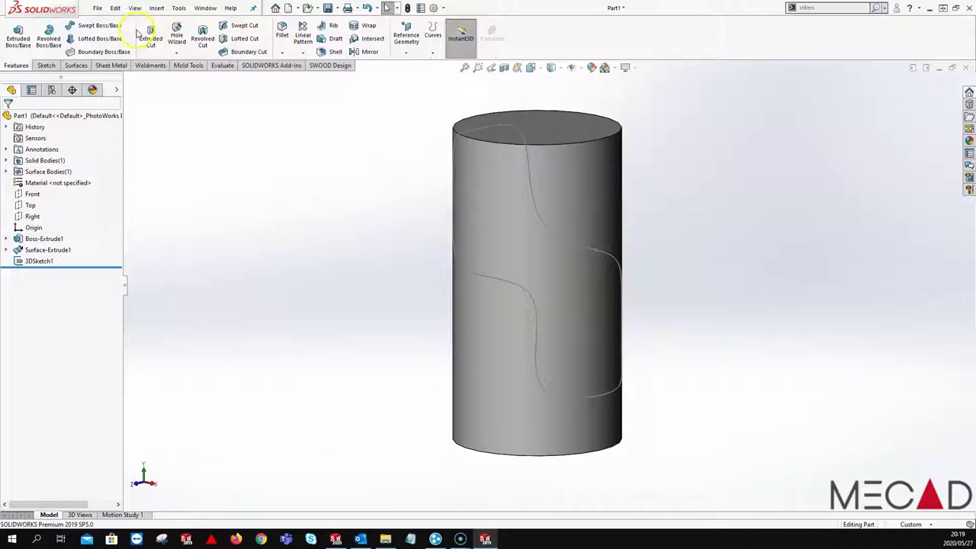
{"action": "left_click", "coordinate": [242, 25]}
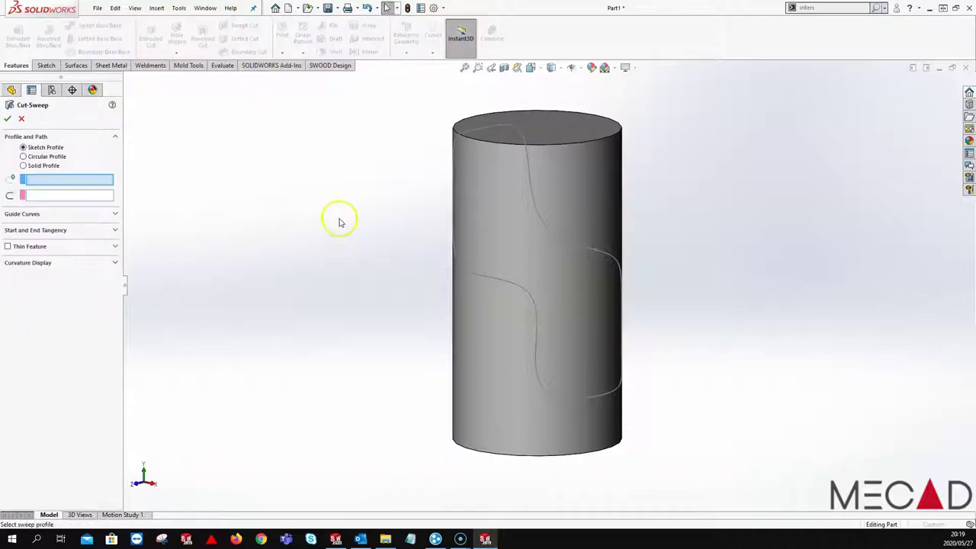
{"action": "left_click", "coordinate": [23, 157]}
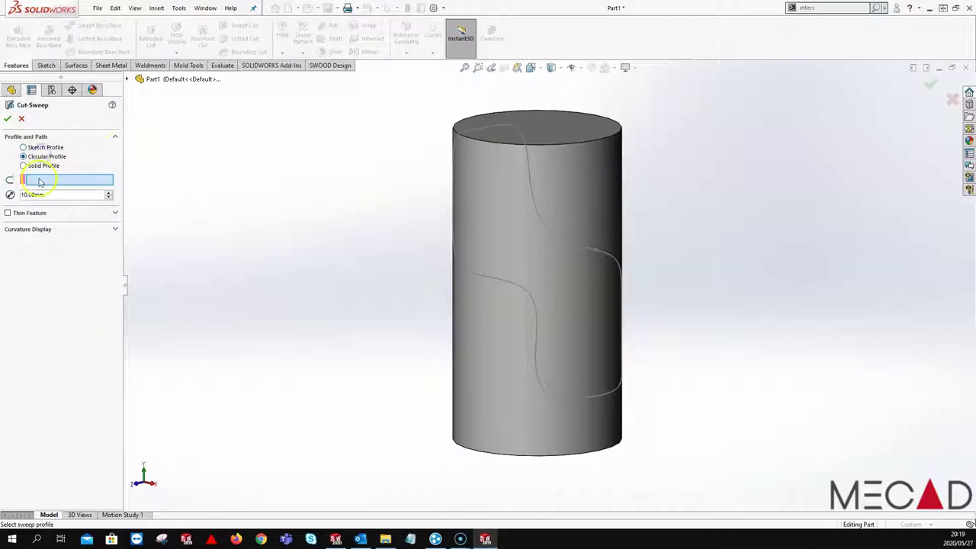
{"action": "left_click", "coordinate": [461, 271]}
{"action": "middle_click_drag", "start_coordinate": [356, 233], "coordinate": [408, 219]}
{"action": "left_click", "coordinate": [9, 120]}
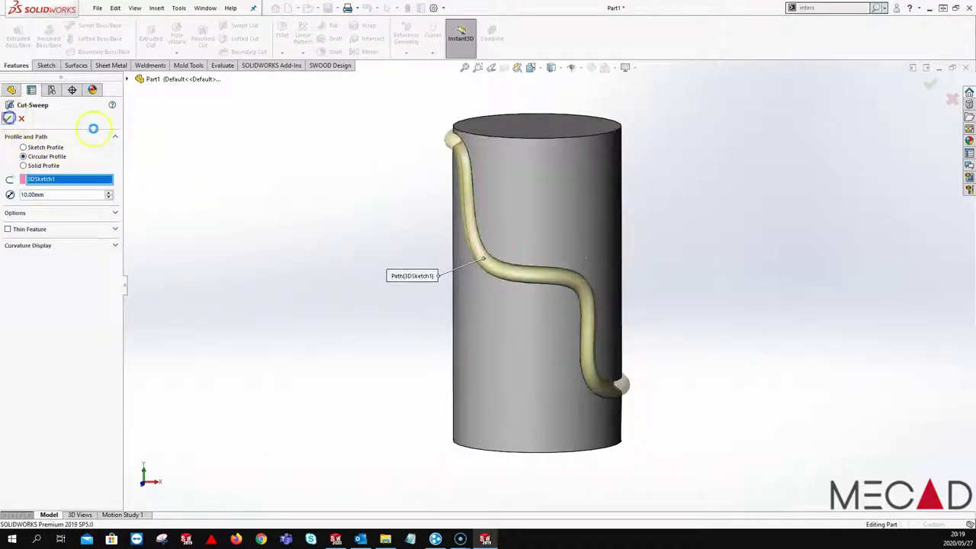
{"action": "middle_click_drag", "start_coordinate": [389, 181], "coordinate": [677, 211]}
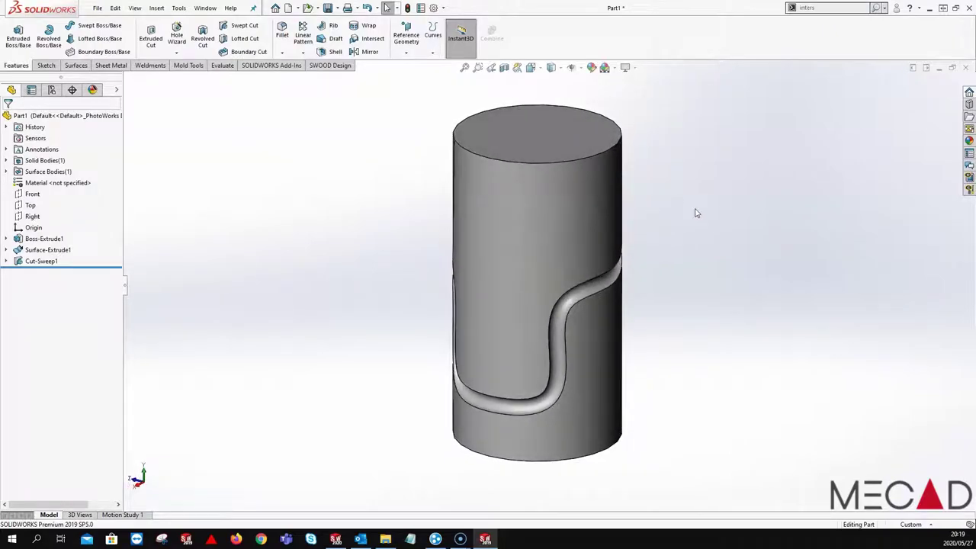
{"action": "middle_click_drag", "start_coordinate": [600, 246], "coordinate": [516, 202]}
{"action": "left_click", "coordinate": [797, 227]}
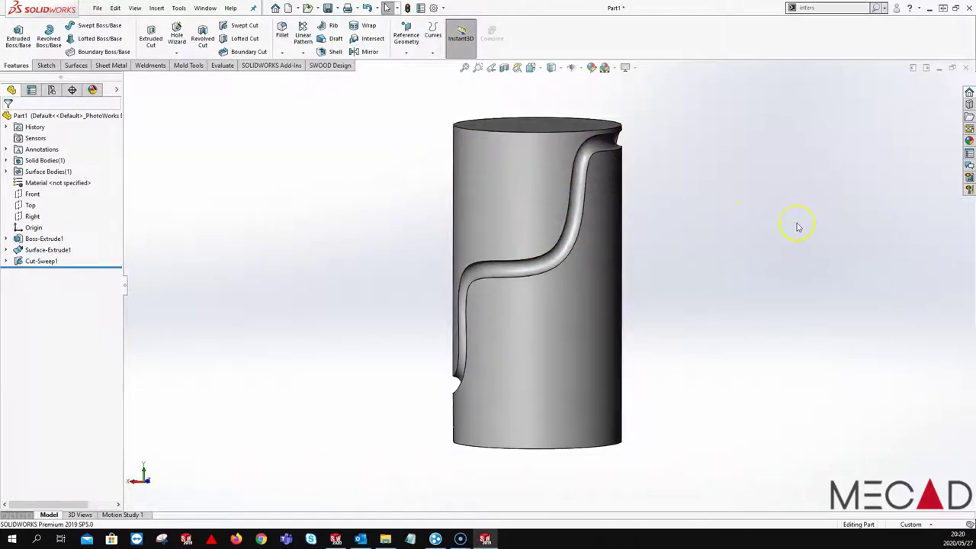
{"action": "left_click", "coordinate": [424, 389]}
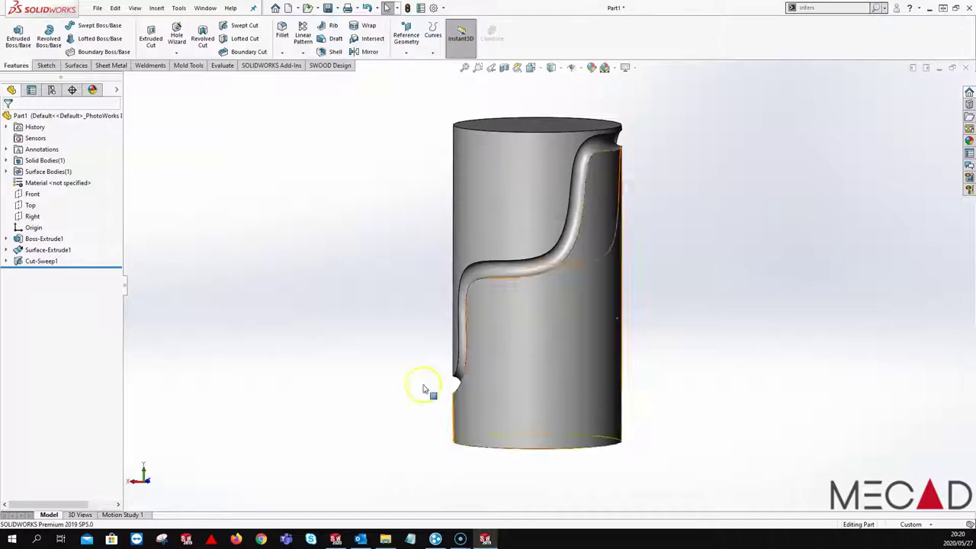